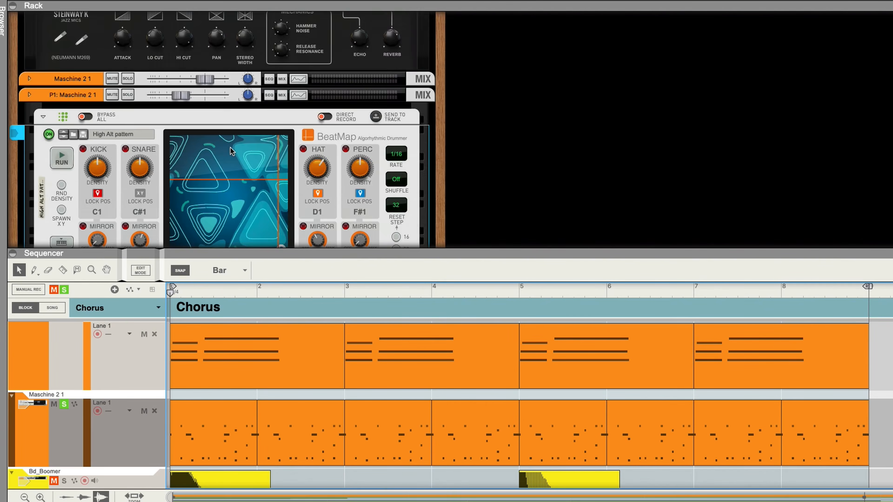
# Show BeatMap's map selection and write the player's output to the Maschine track across the Chorus at bars 26 to 34
pyautogui.scroll(-4, 230, 151)
pyautogui.click(205, 130)
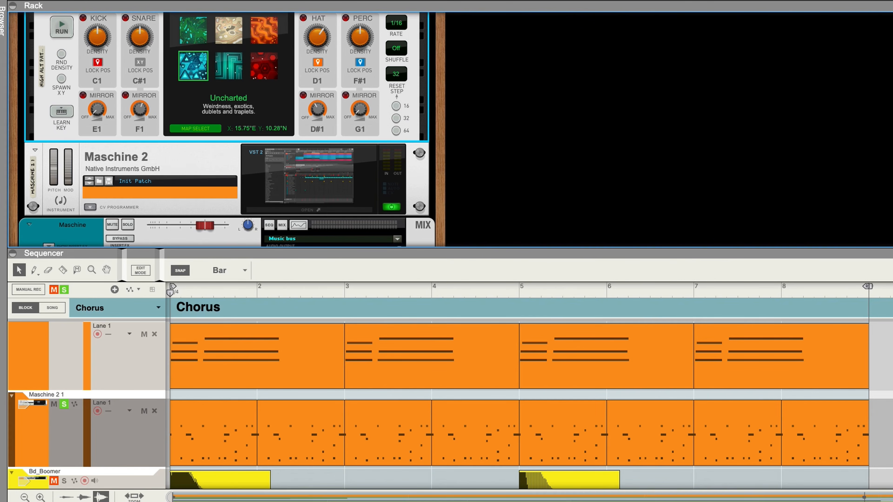
pyautogui.scroll(5, 225, 130)
pyautogui.scroll(-2, 225, 130)
pyautogui.scroll(1, 225, 130)
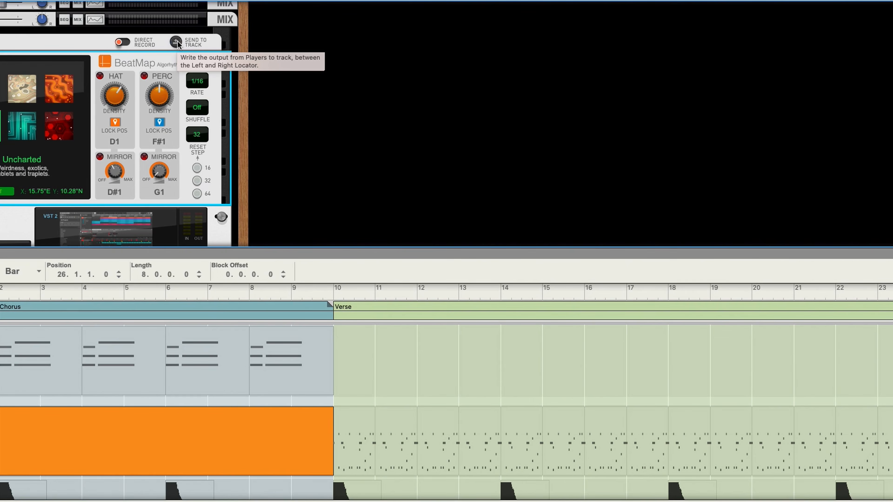
pyautogui.click(177, 42)
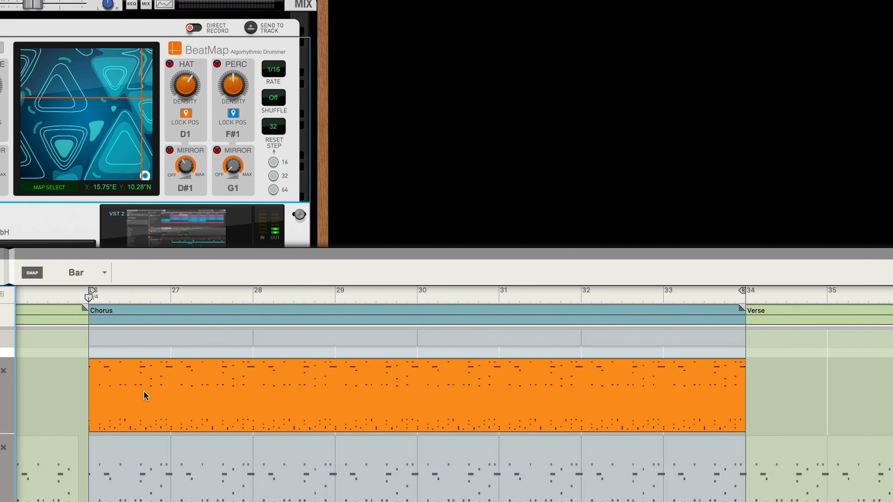
# Open the generated eight-bar Chorus clip for note editing and select its first C1 note at bar 26
pyautogui.doubleClick(213, 388)
pyautogui.press('F7')
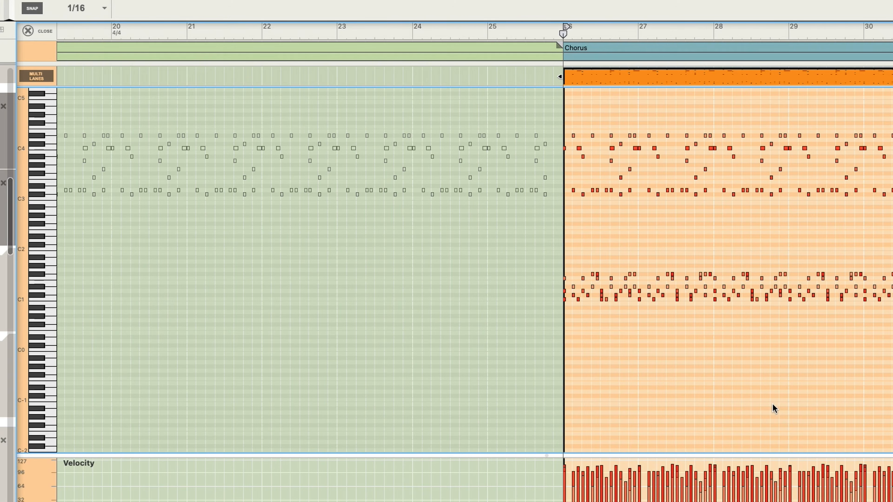
pyautogui.press('h')
pyautogui.press('h')
pyautogui.press('h')
pyautogui.press('h')
pyautogui.press('h')
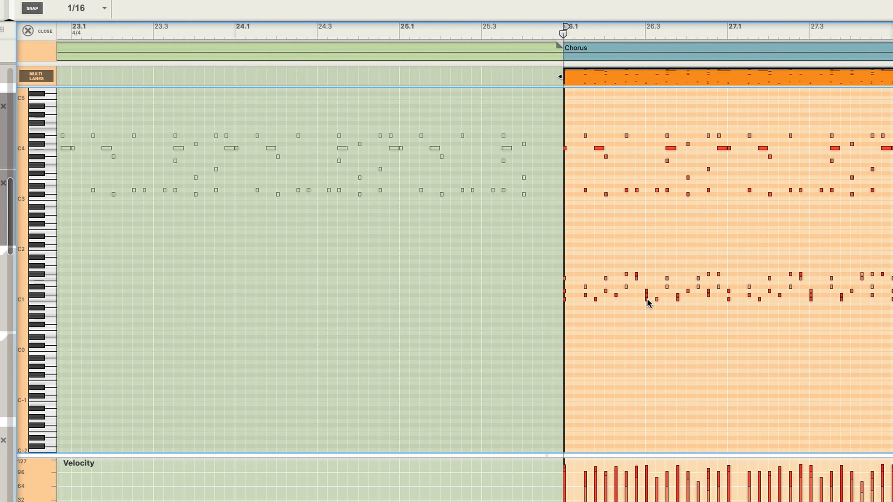
pyautogui.click(647, 296)
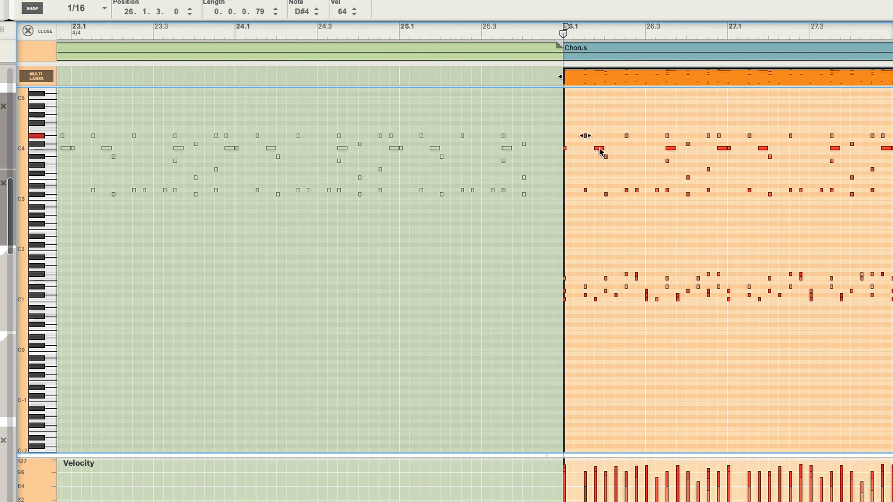
pyautogui.click(565, 301)
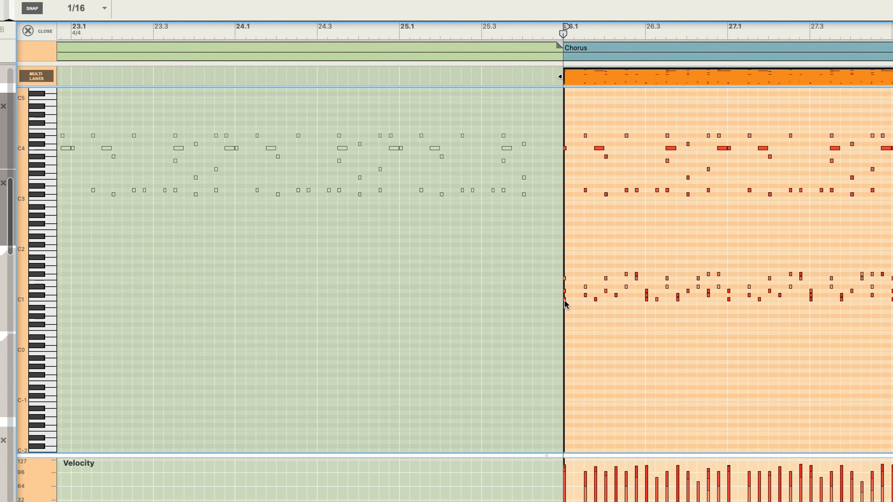
# Delete all the low notes between C1 and C2 throughout the Chorus clip, keeping the notes around C3 and C4
pyautogui.hscroll(10, 580, 303)
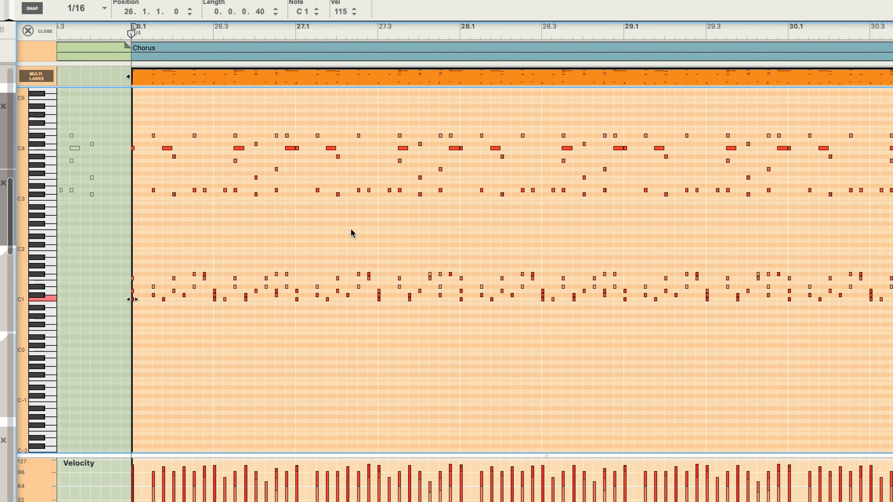
pyautogui.press('g')
pyautogui.press('g')
pyautogui.press('g')
pyautogui.press('g')
pyautogui.press('g')
pyautogui.press('g')
pyautogui.press('g')
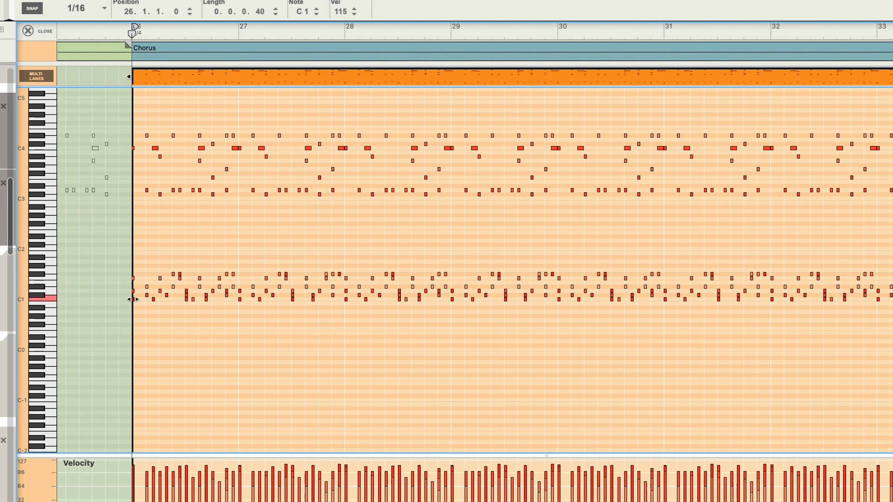
pyautogui.moveTo(874, 335); pyautogui.dragTo(62, 262)
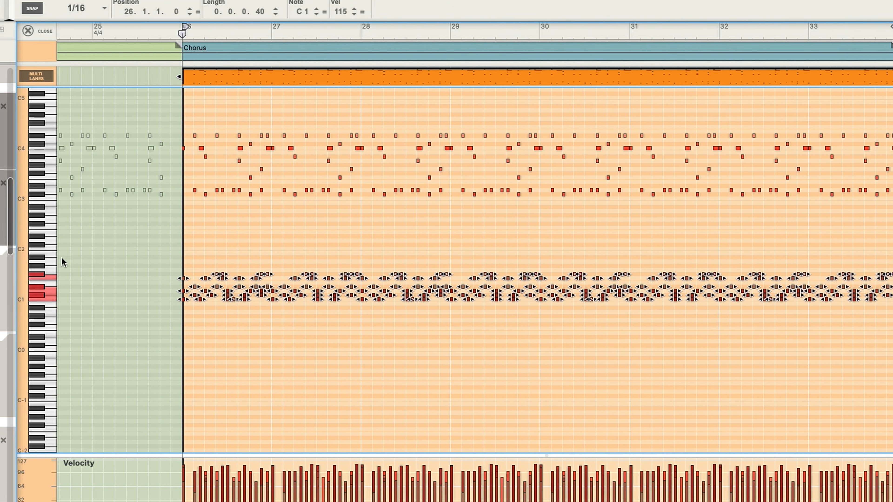
pyautogui.press('Delete')
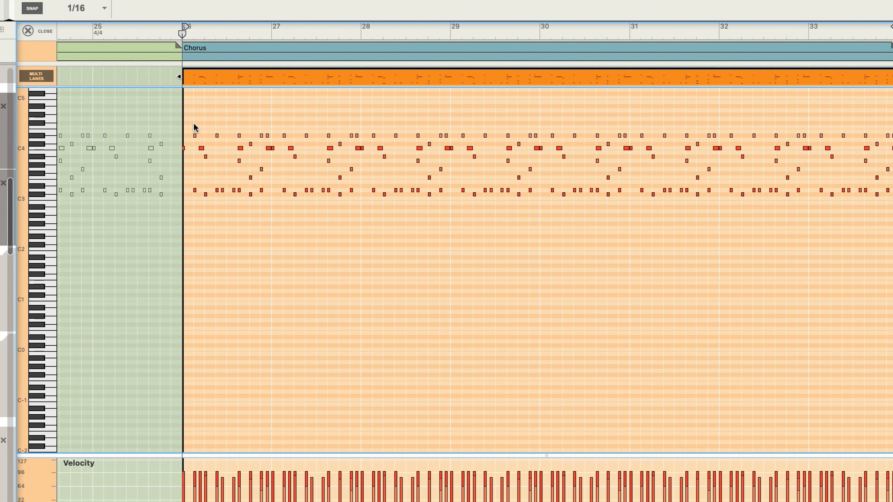
# Select the C4 note at bar 26, close the note editor and play back the Chorus from bar 26
pyautogui.click(184, 149)
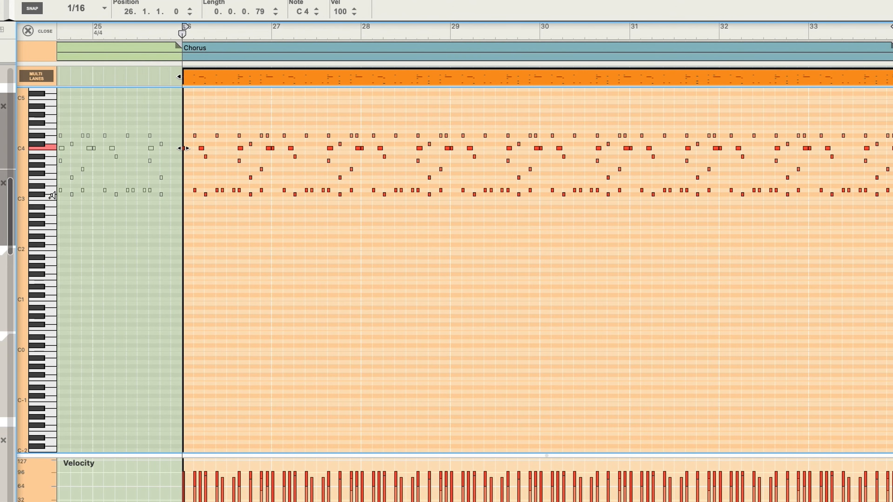
pyautogui.click(39, 35)
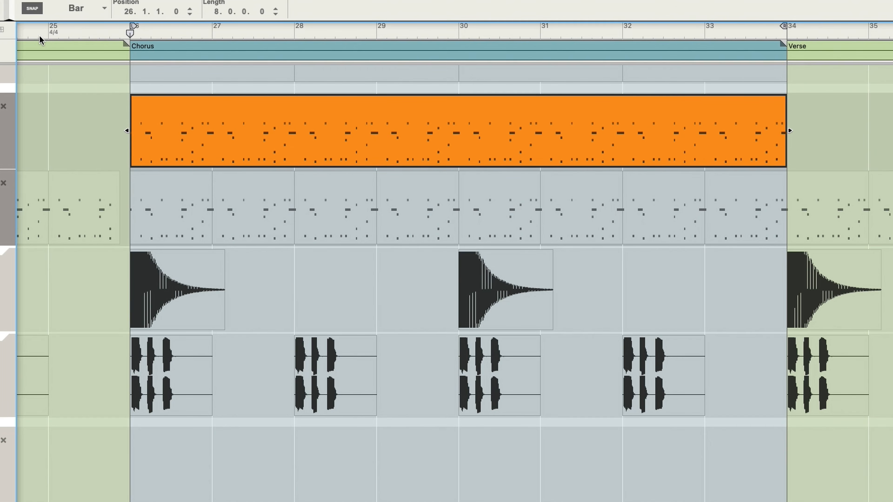
pyautogui.press('space')
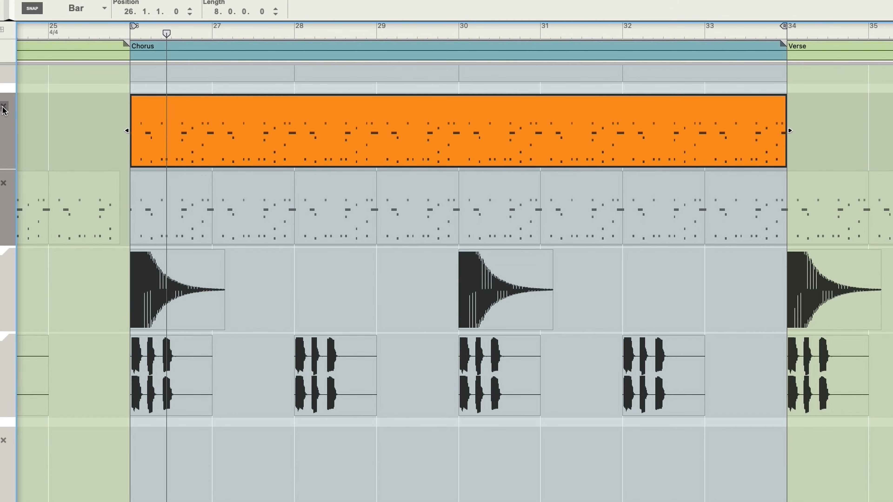
pyautogui.click(2, 117)
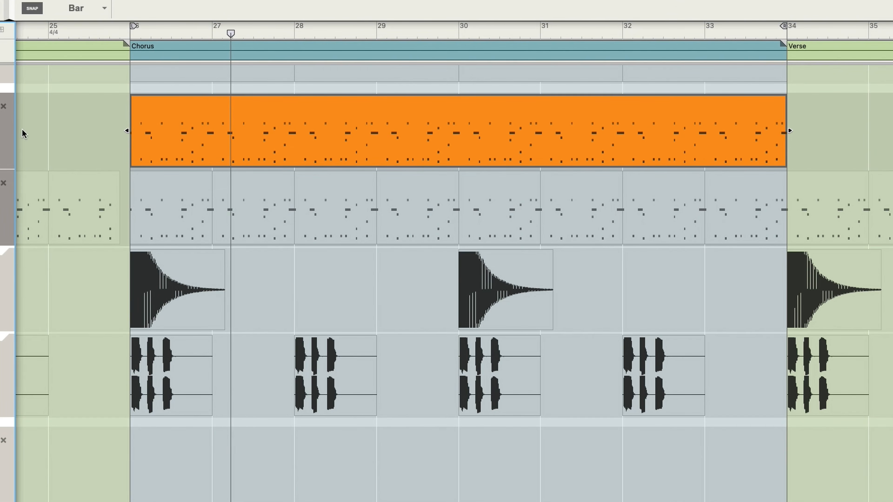
pyautogui.press('space')
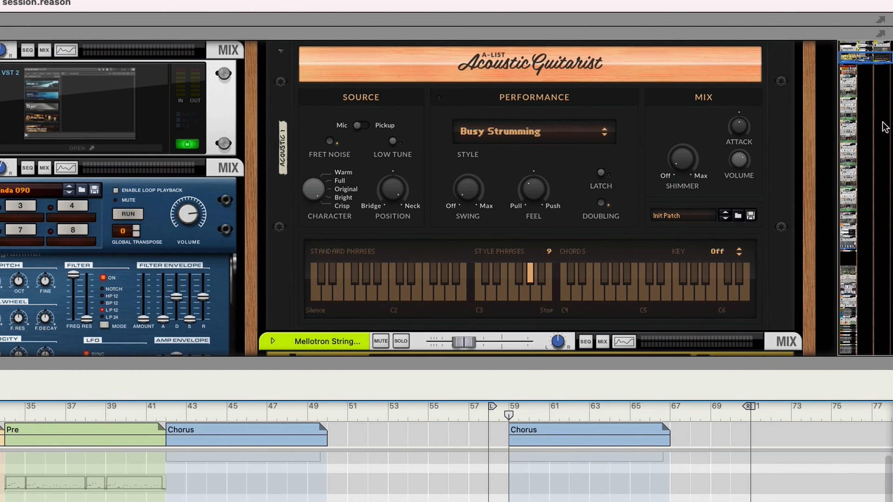
# Solo the Acoustic 1 channel in the rack and start playback
pyautogui.moveTo(869, 60); pyautogui.dragTo(870, 50)
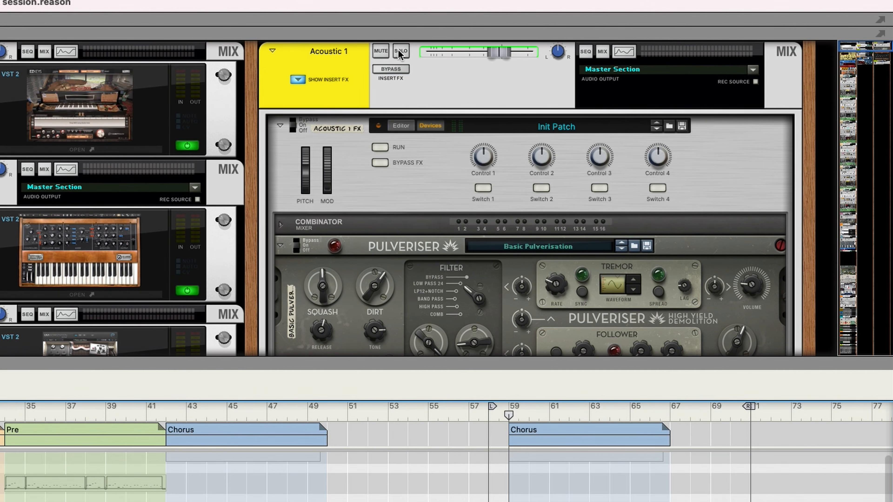
pyautogui.click(399, 50)
pyautogui.press('space')
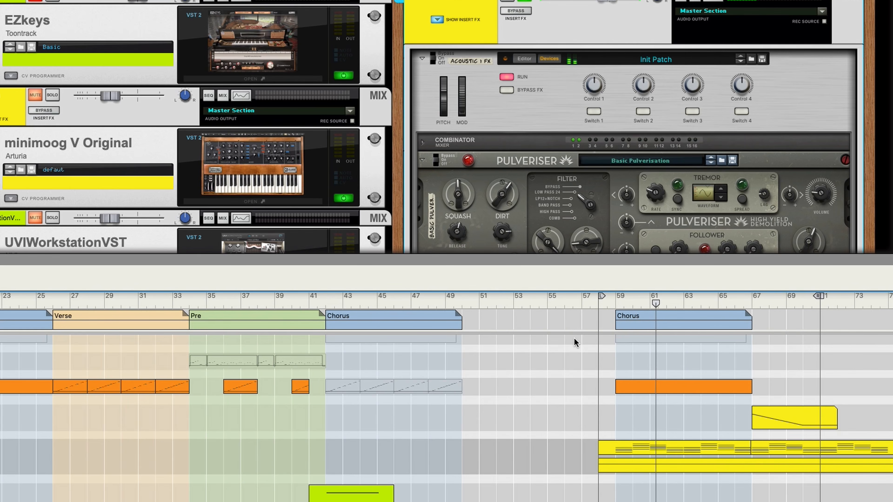
# Enlarge the rack area and examine the Acoustic Guitarist's front and rear, including its chord settings and output cabling
pyautogui.moveTo(593, 259); pyautogui.dragTo(574, 413)
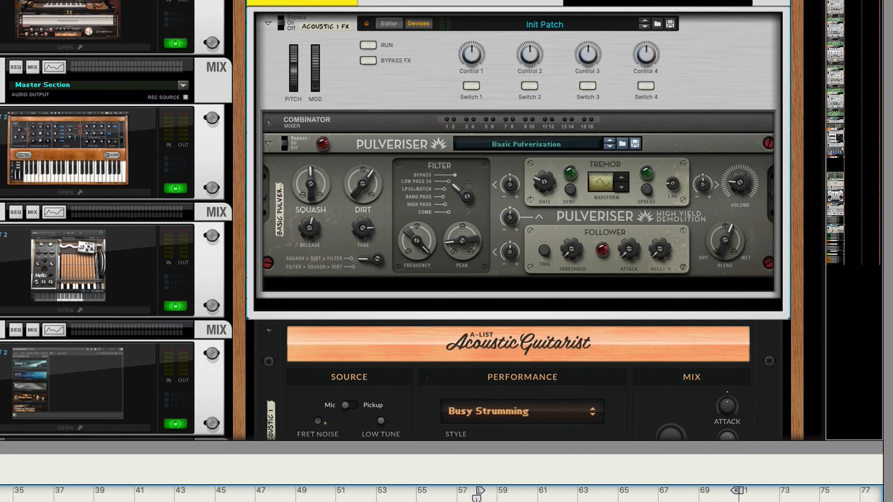
pyautogui.scroll(-10, 519, 226)
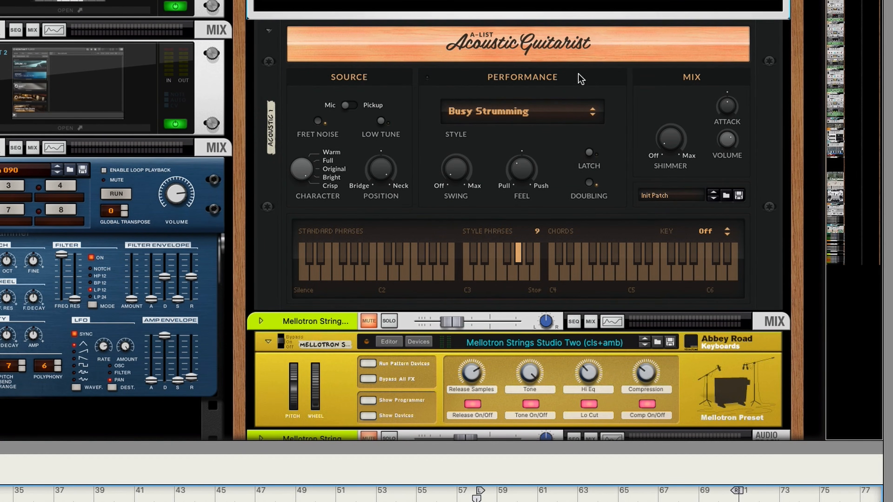
pyautogui.press('Tab')
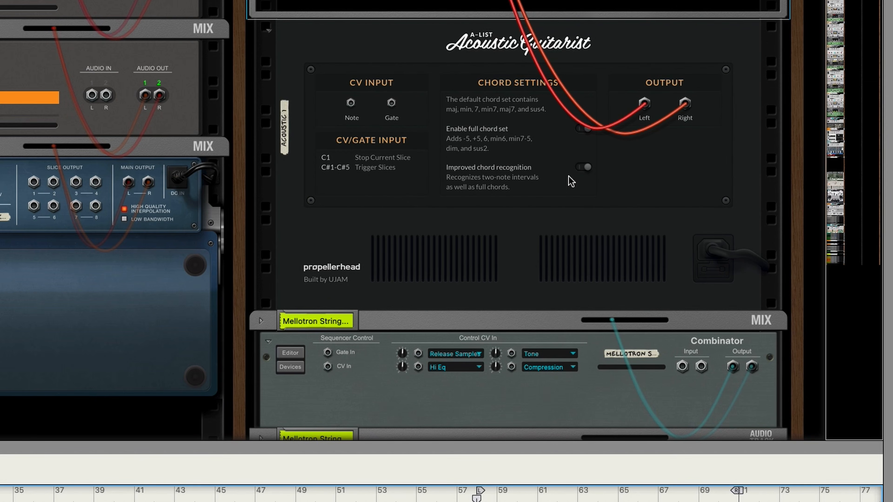
pyautogui.press('Tab')
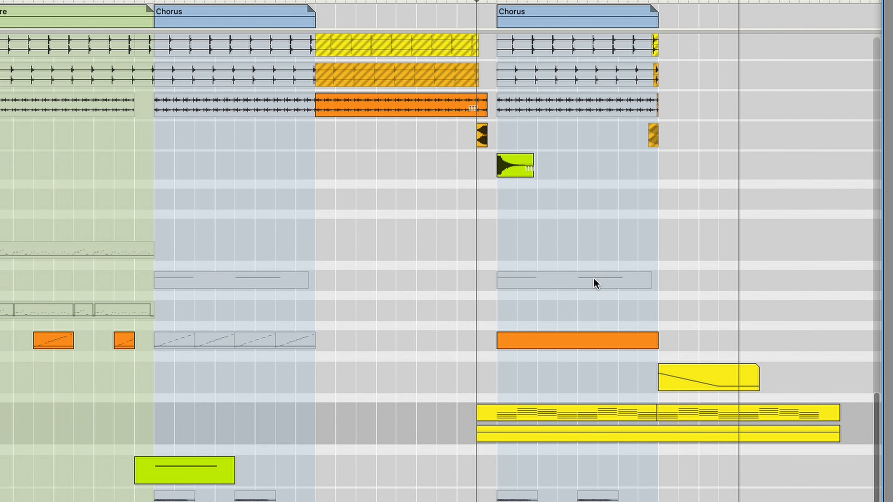
# Select the teal chord track in the arrangement, bring up the mixer and reduce its height to leave room for the sequencer
pyautogui.moveTo(871, 433); pyautogui.dragTo(887, 172)
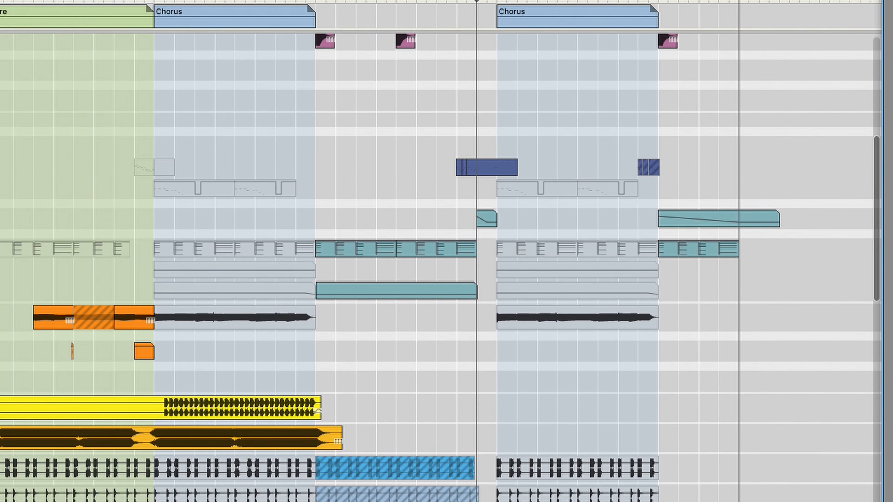
pyautogui.click(4, 270)
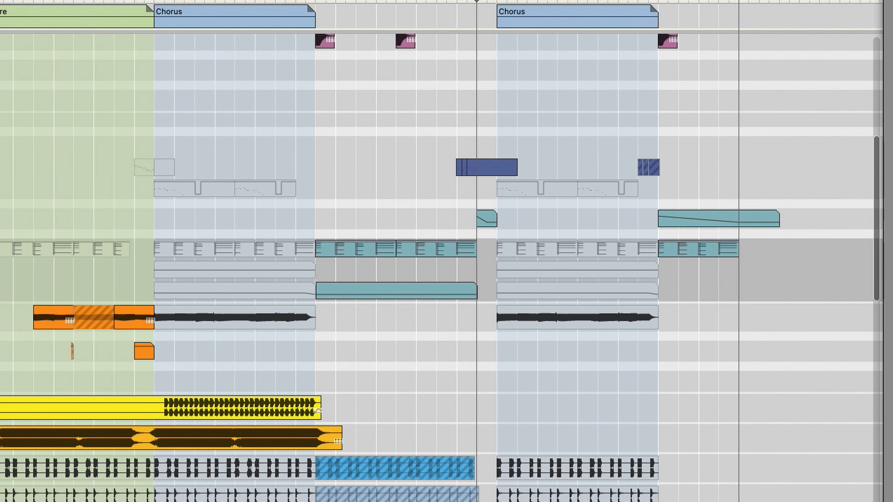
pyautogui.press('F5')
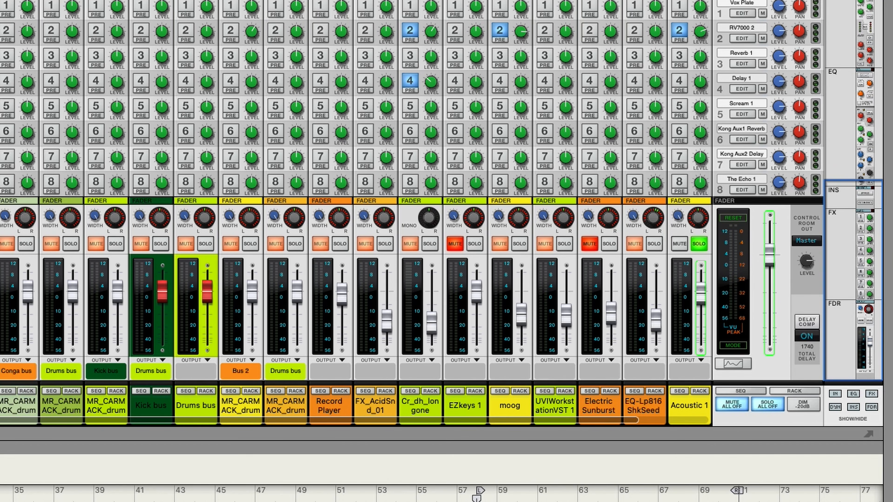
pyautogui.moveTo(446, 434); pyautogui.dragTo(447, 328)
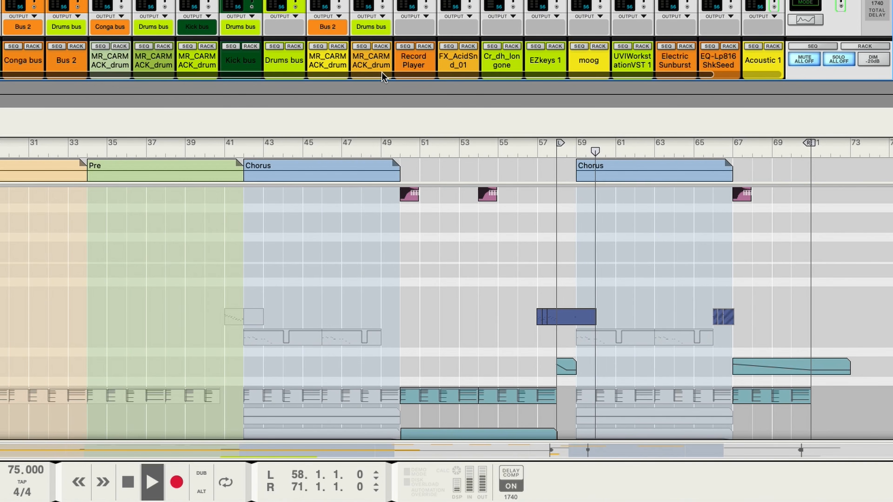
# Examine the arrangement's tracks around the final Chorus during playback, stop, and open the yellow chord clip starting at bar 58
pyautogui.press('F7')
pyautogui.scroll(-15, 446, 219)
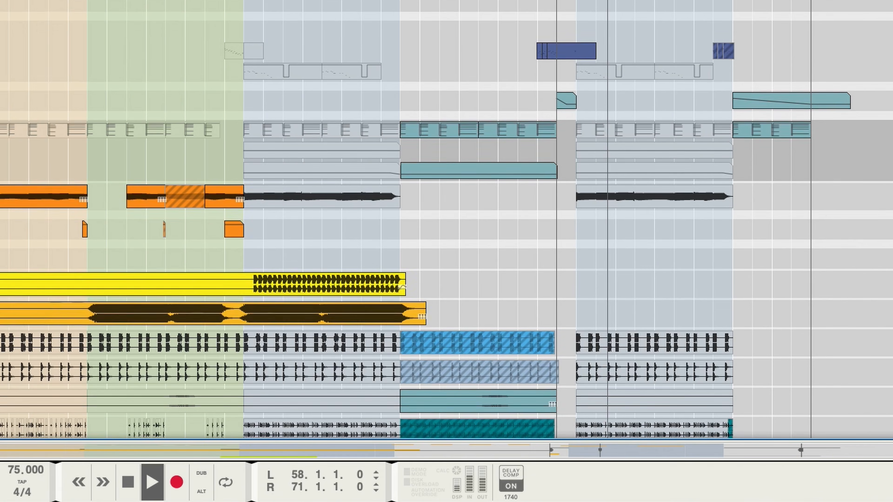
pyautogui.scroll(-9, 446, 219)
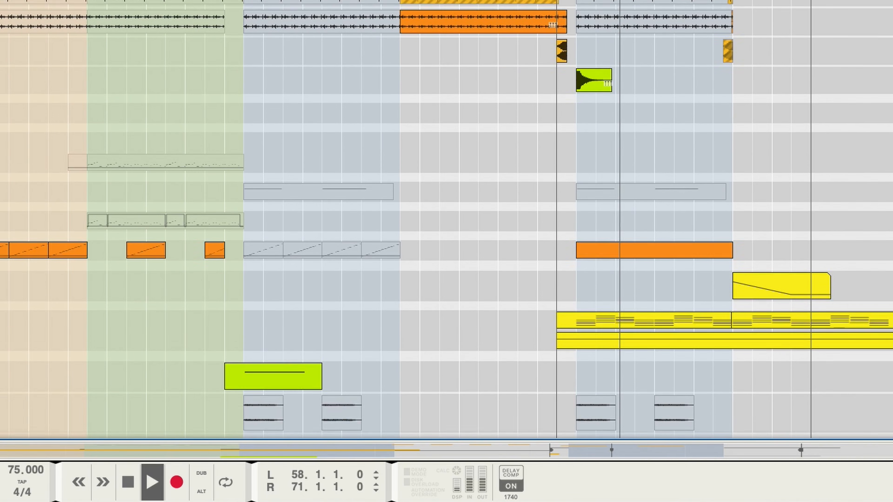
pyautogui.scroll(5, 446, 220)
pyautogui.scroll(11, 446, 220)
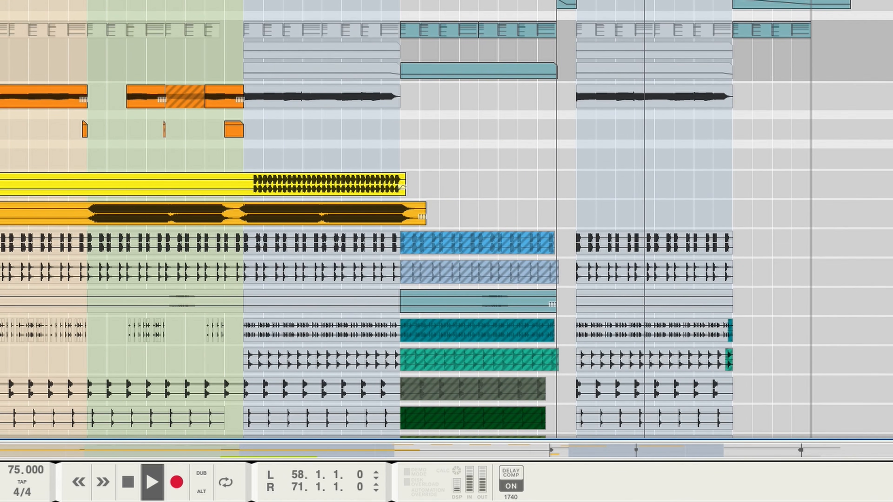
pyautogui.scroll(-1, 447, 220)
pyautogui.scroll(-14, 446, 219)
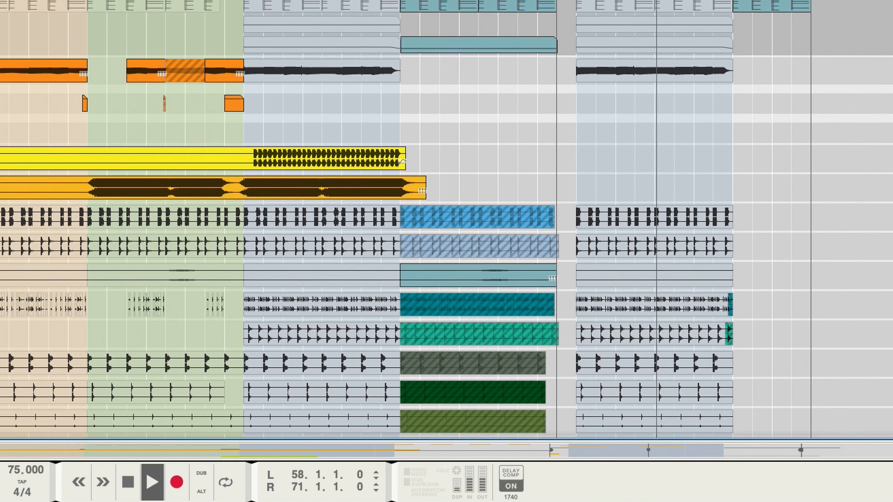
pyautogui.press('space')
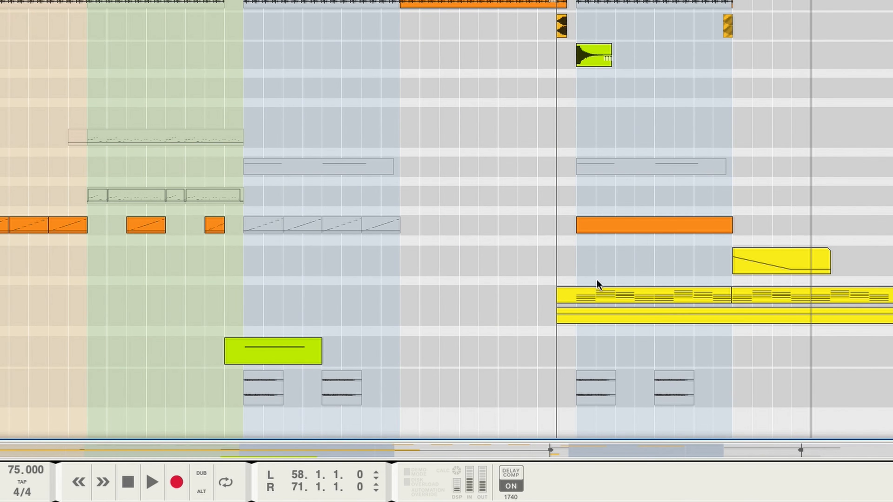
pyautogui.doubleClick(586, 293)
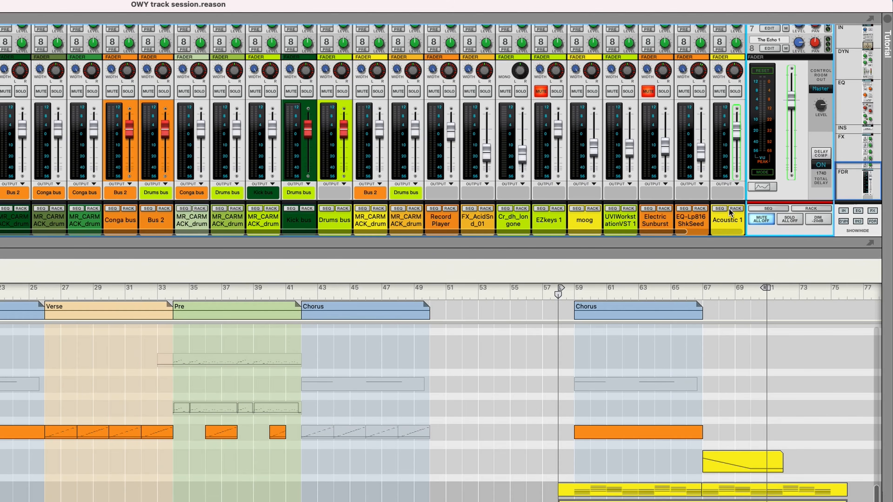
# Show the Acoustic 1 channel's rack devices from the mixer and enlarge the mixer to reveal the channel sends
pyautogui.click(736, 210)
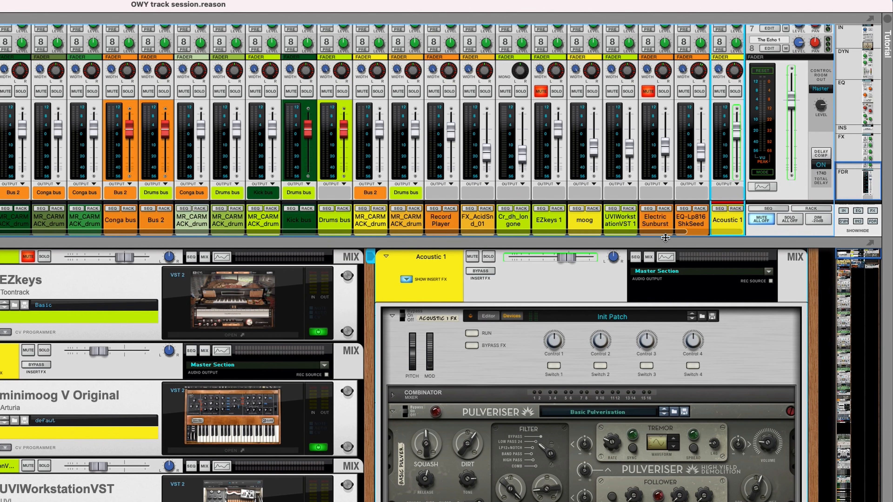
pyautogui.moveTo(665, 238); pyautogui.dragTo(678, 424)
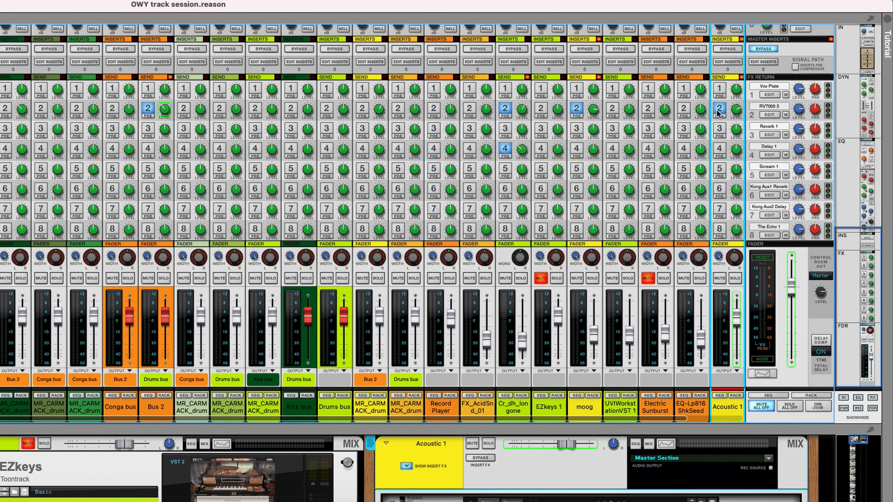
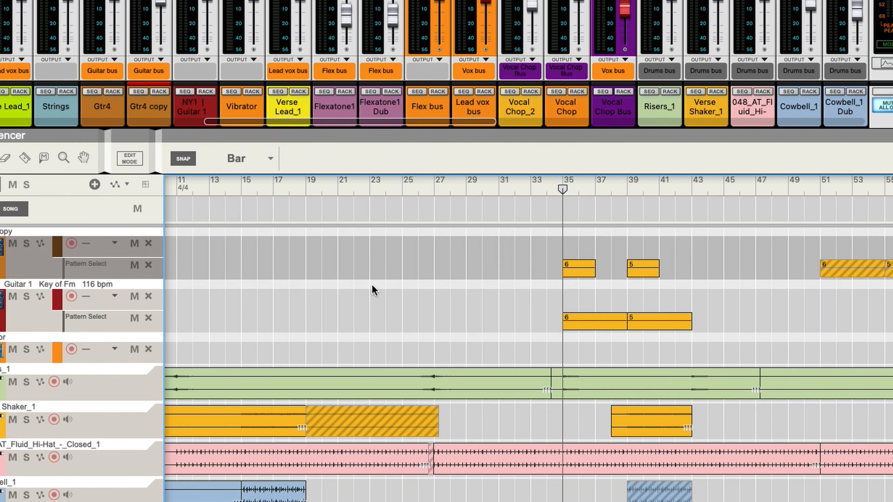
# Select the Gtr4 copy track, solo its channel and listen to its pattern clips at bars 35 and 39
pyautogui.click(570, 274)
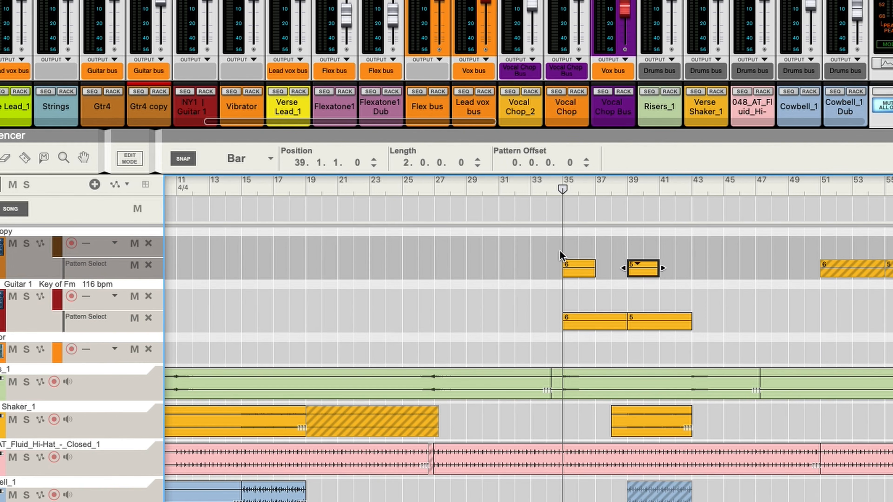
pyautogui.click(1, 269)
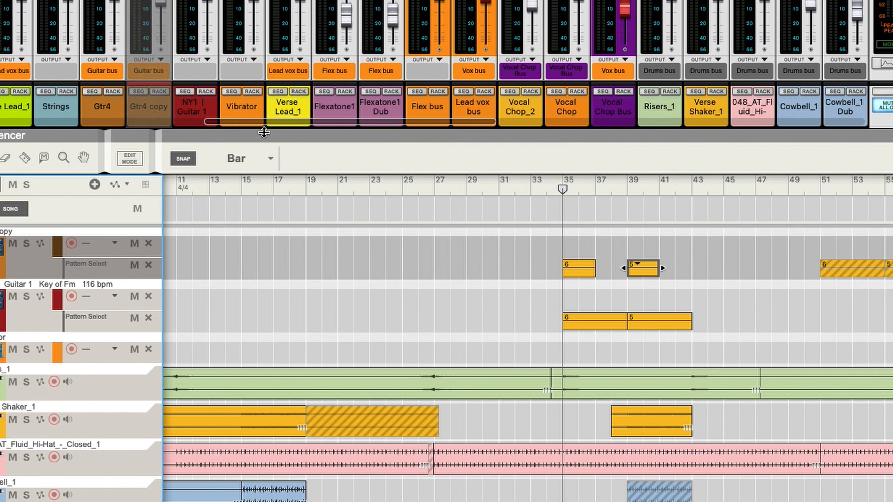
pyautogui.click(149, 0)
pyautogui.press('space')
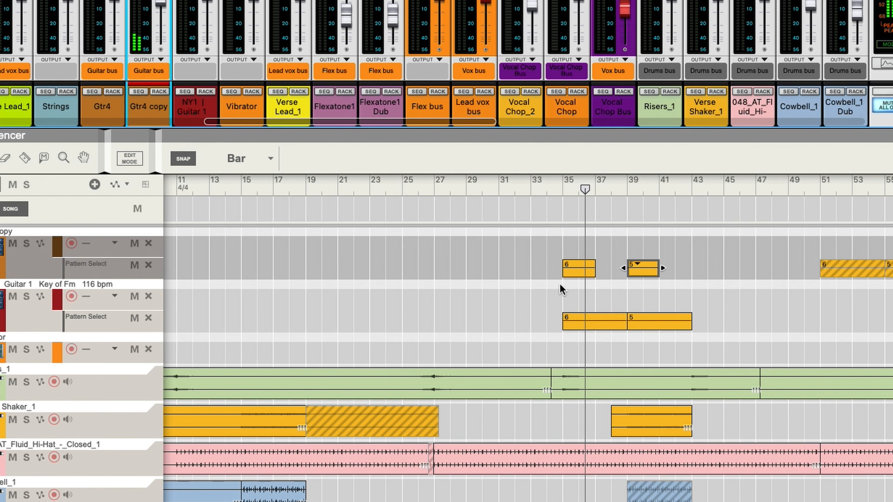
pyautogui.click(628, 184)
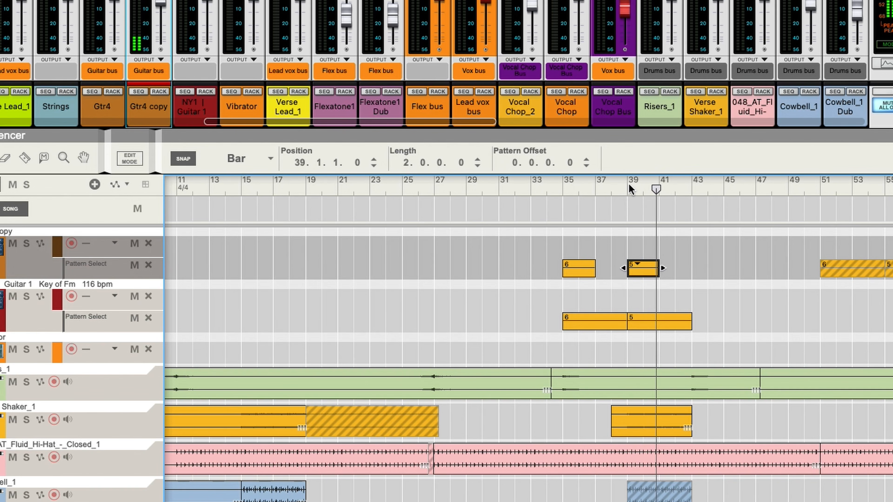
pyautogui.press('space')
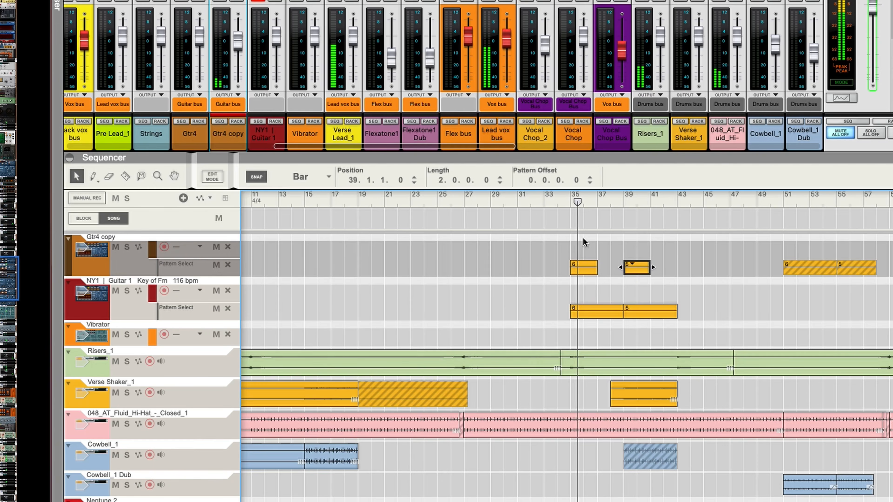
# Find the Gtr4 track in the arrangement, solo its channel and play its pattern clips from bar 67
pyautogui.hscroll(10, 584, 242)
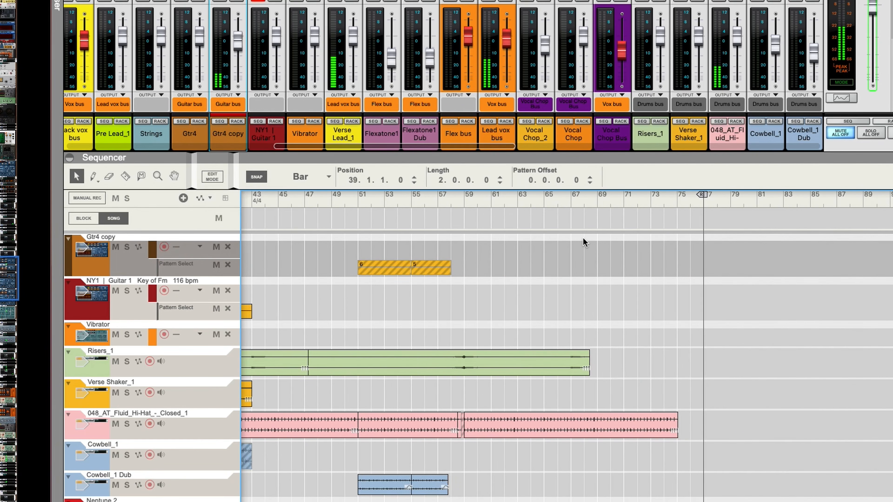
pyautogui.hscroll(-5, 583, 243)
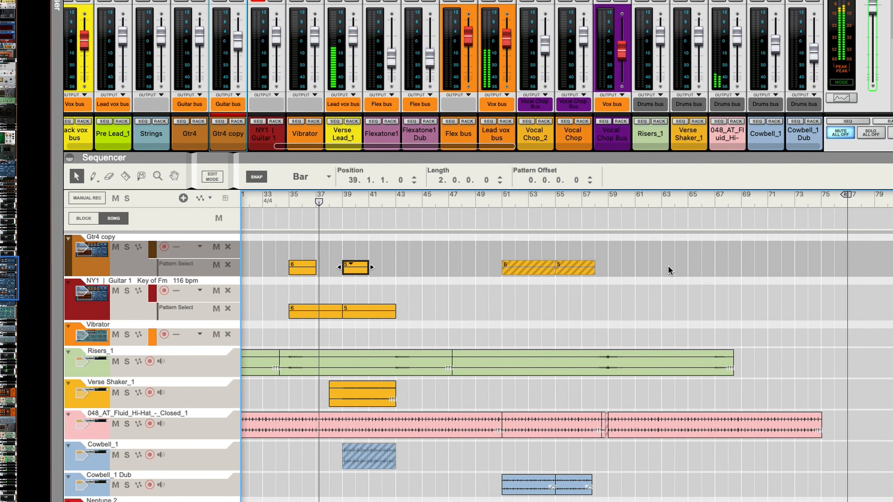
pyautogui.scroll(5, 669, 271)
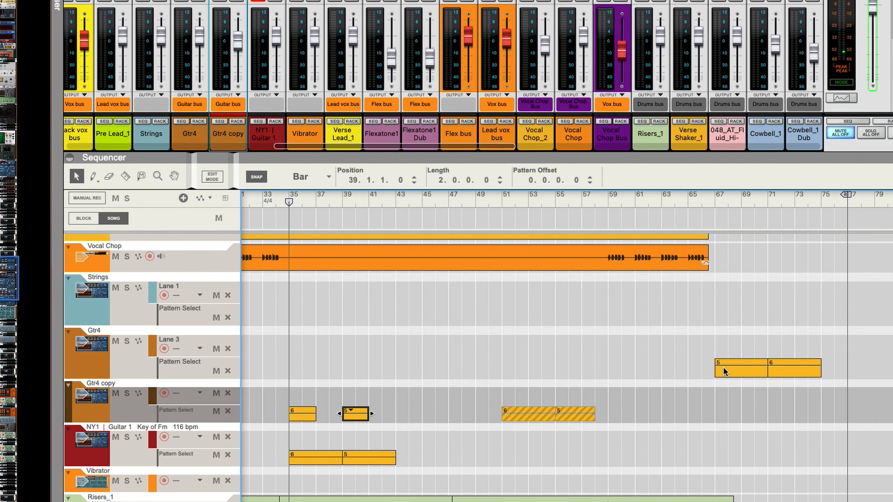
pyautogui.click(718, 201)
pyautogui.click(111, 362)
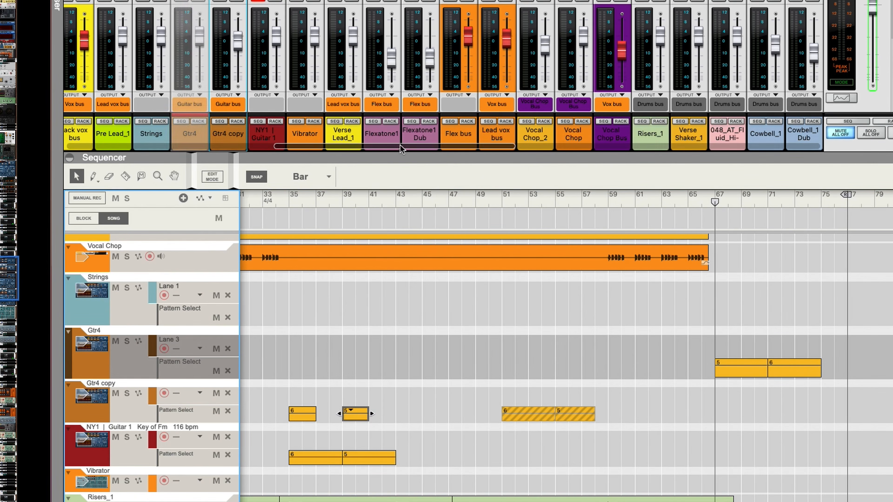
pyautogui.click(200, 1)
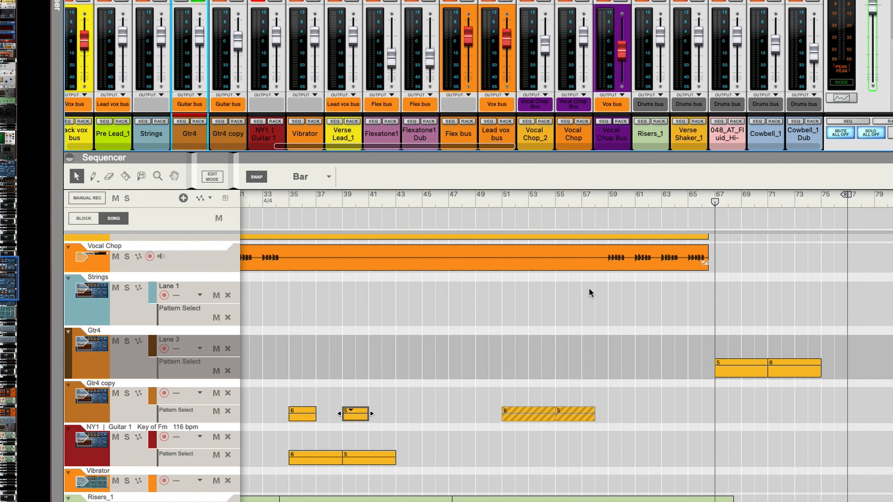
pyautogui.press('space')
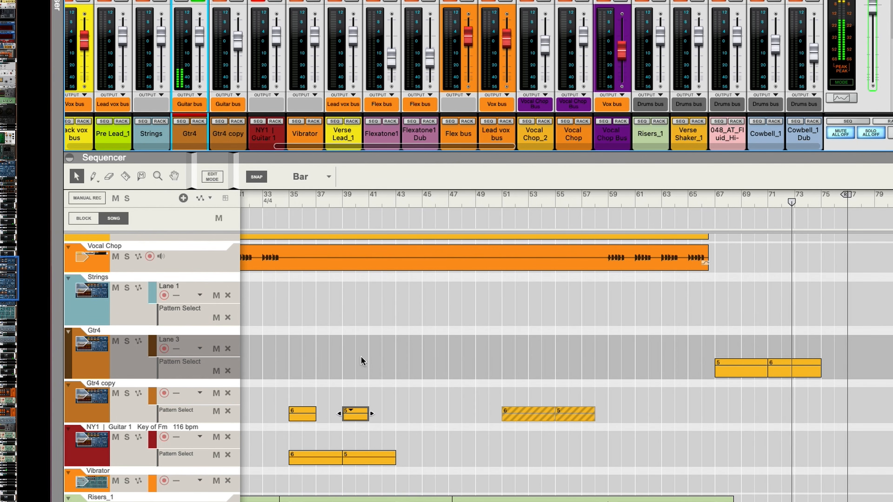
# Play the Gtr4 section with the full mix, look through the accompanying drum, guitar and vocal tracks, and stop playback
pyautogui.click(110, 364)
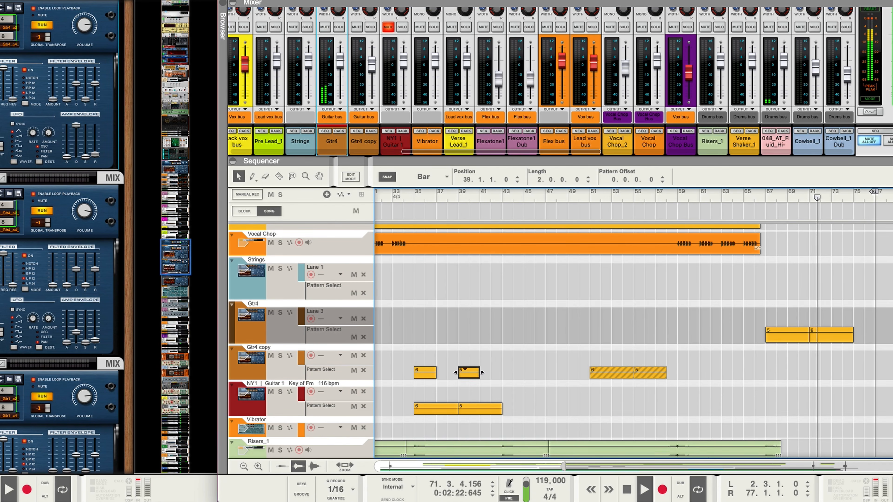
pyautogui.scroll(5, 796, 304)
pyautogui.scroll(20, 560, 327)
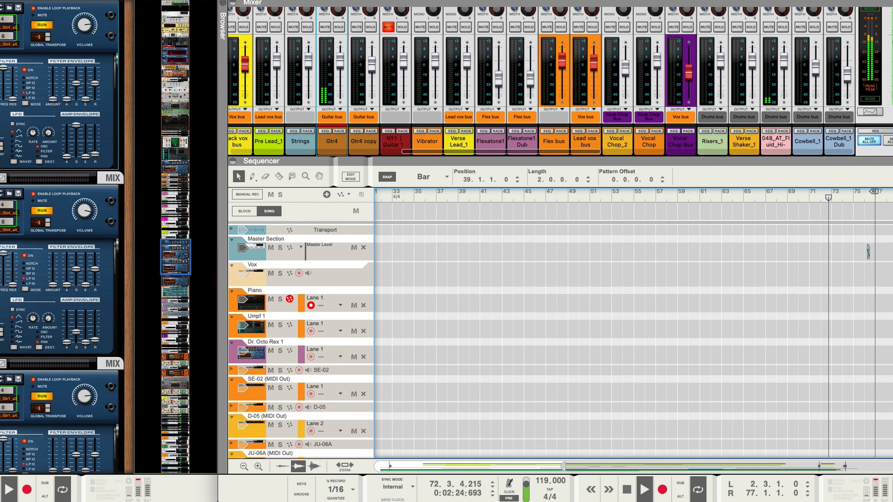
pyautogui.scroll(-20, 560, 327)
pyautogui.scroll(-15, 560, 326)
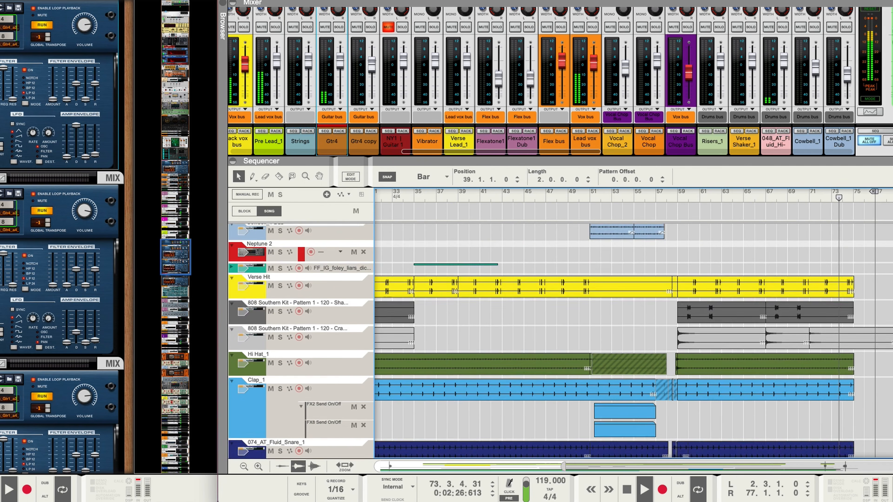
pyautogui.scroll(15, 560, 326)
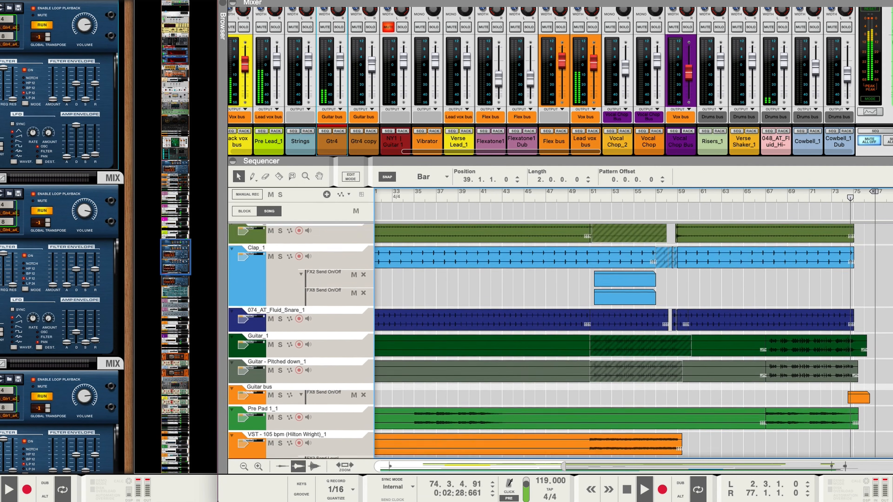
pyautogui.press('space')
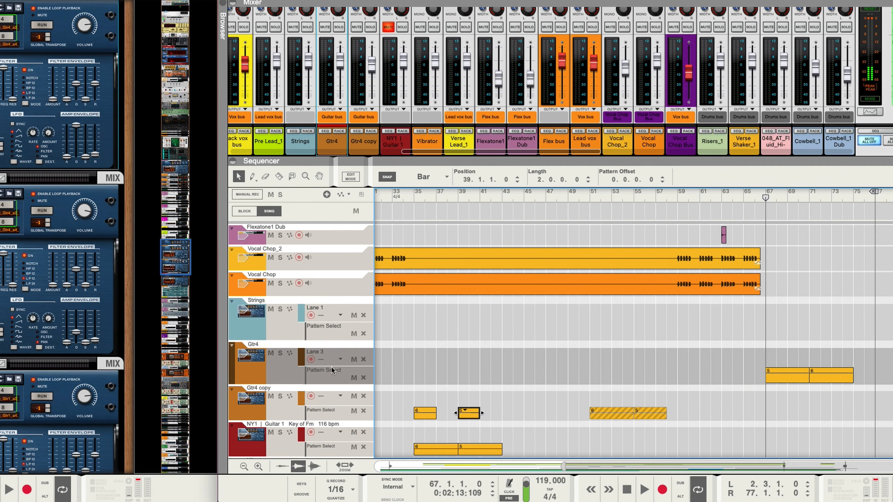
# Select the Gtr4 copy track and inspect the amp envelope decay on its Dr. OctoRex device in the rack
pyautogui.click(267, 414)
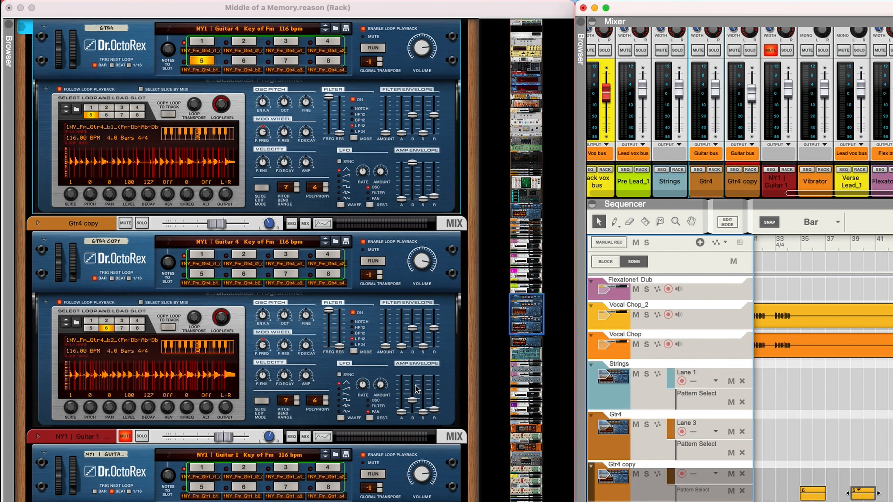
pyautogui.click(414, 403)
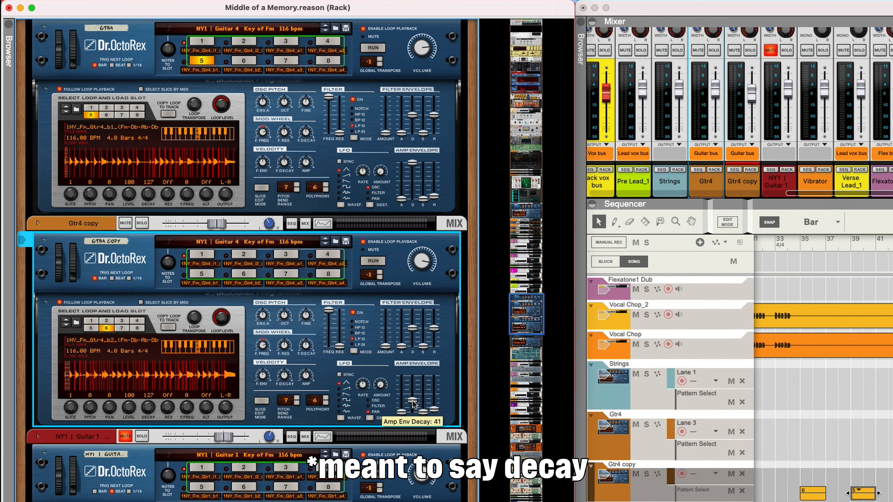